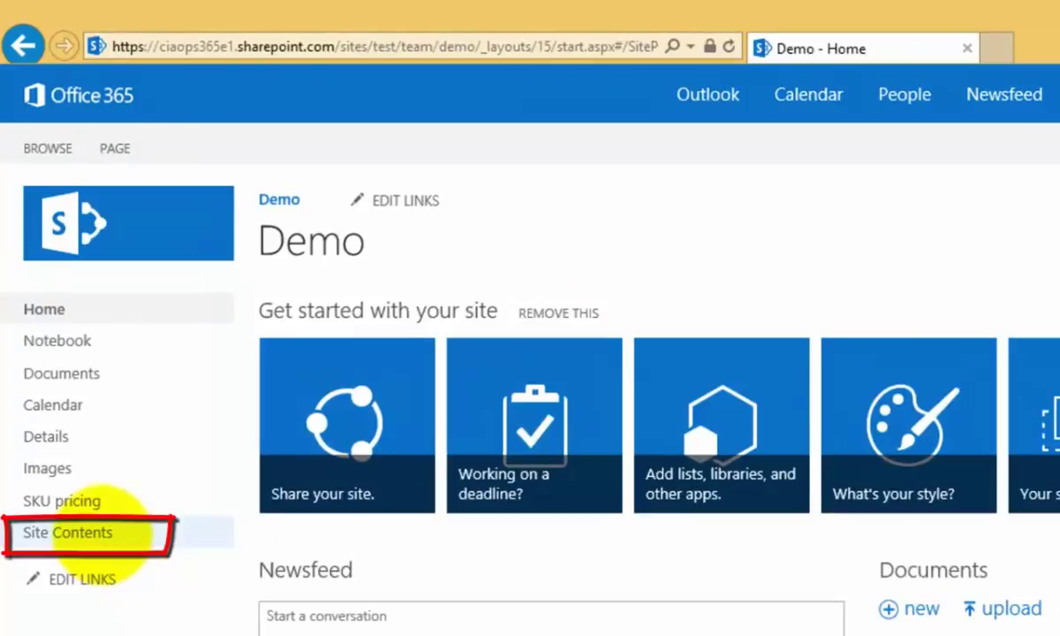
# Start adding a Discussion Board app to the Demo site from its site contents
pyautogui.click(99, 531)
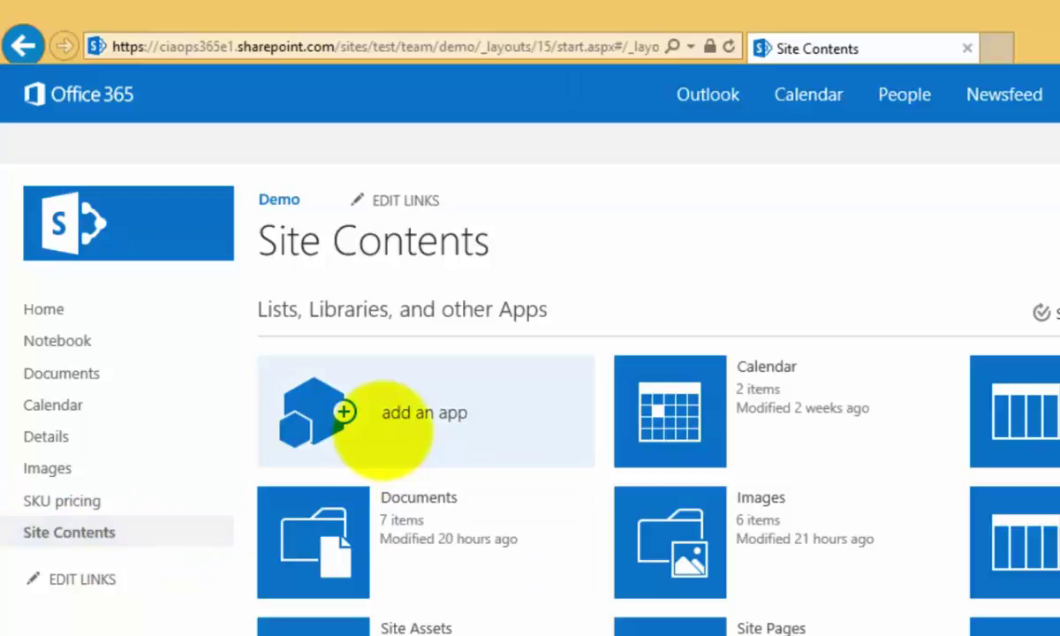
pyautogui.click(384, 428)
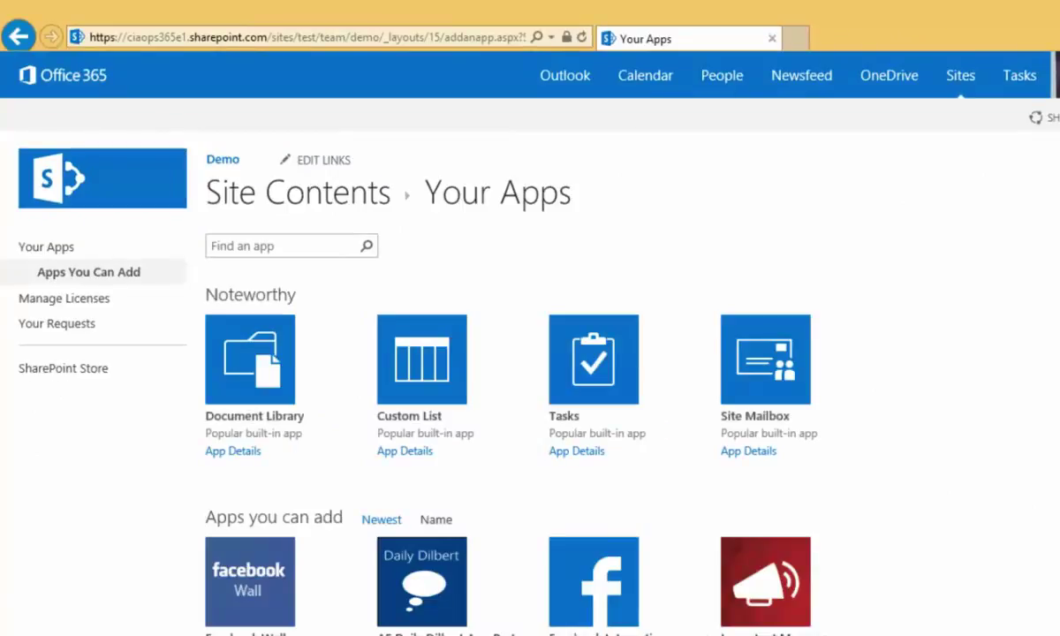
pyautogui.scroll(-2, 530, 398)
pyautogui.scroll(-1, 530, 398)
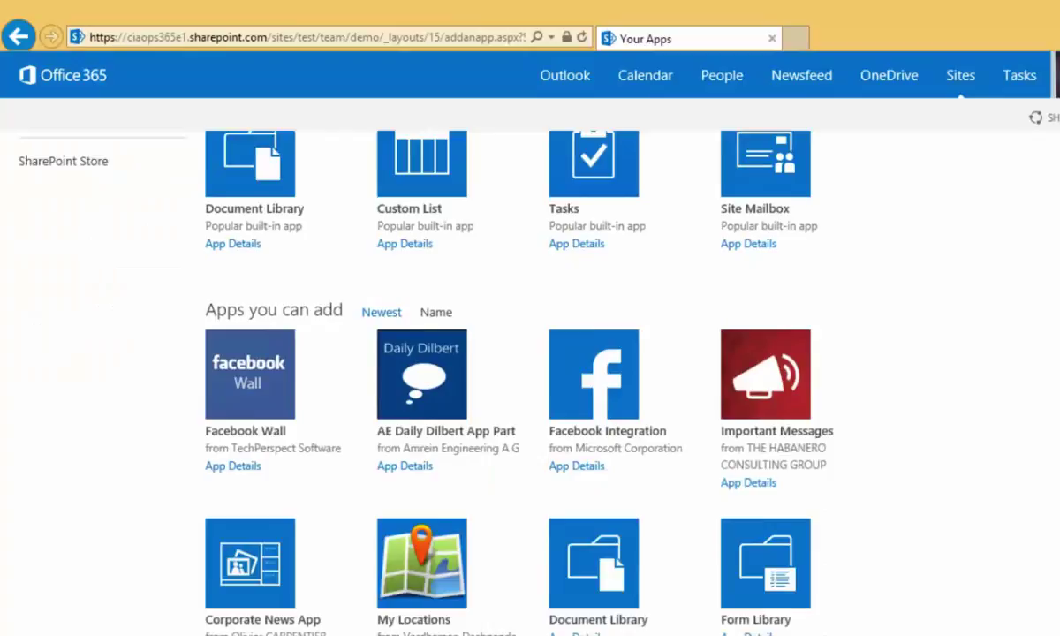
pyautogui.scroll(-2, 530, 398)
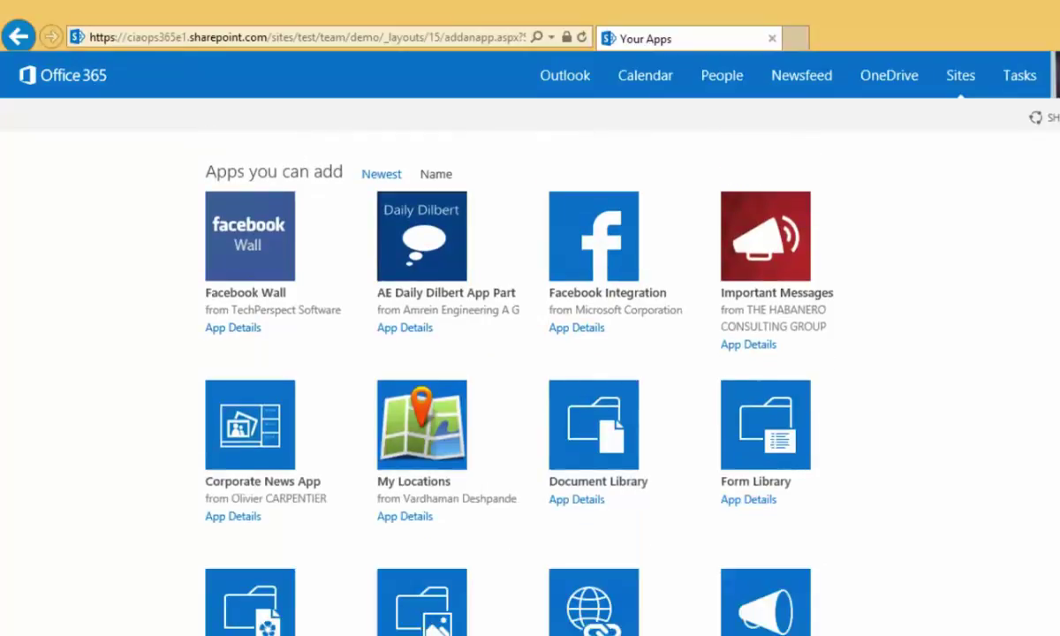
pyautogui.scroll(-1, 531, 398)
pyautogui.scroll(-1, 530, 397)
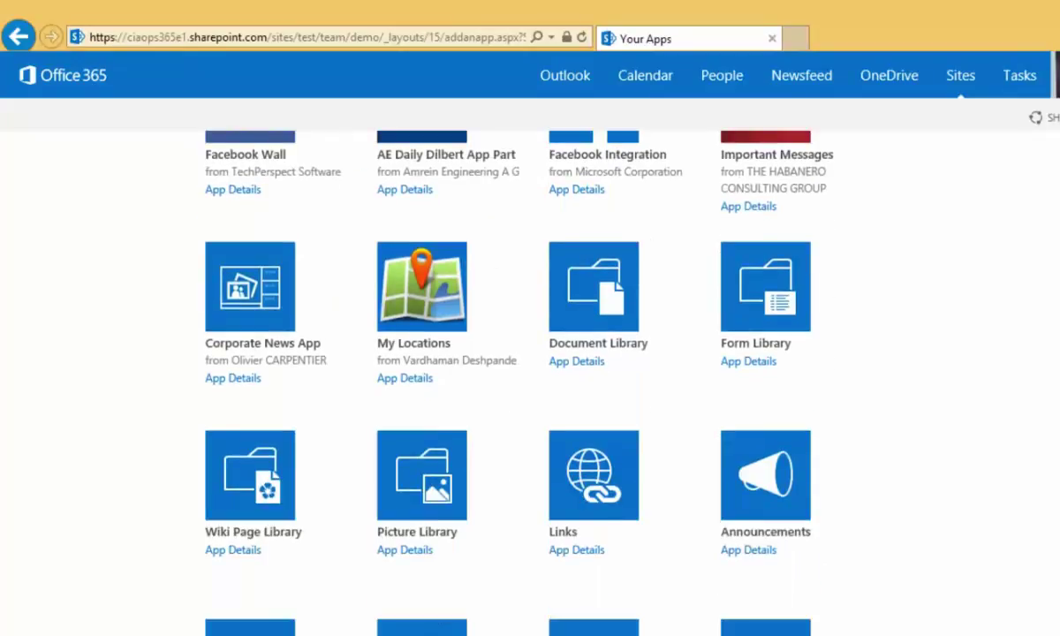
pyautogui.scroll(-1, 530, 398)
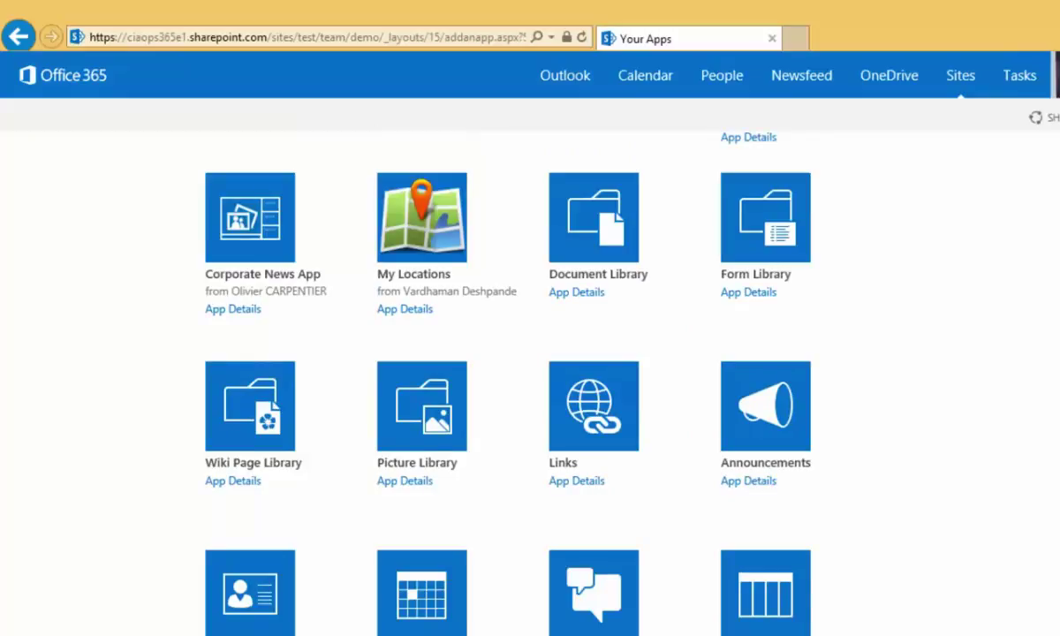
pyautogui.scroll(-1, 530, 398)
pyautogui.moveTo(521, 463)
pyautogui.mouseDown()
pyautogui.moveTo(519, 627)
pyautogui.moveTo(521, 464)
pyautogui.mouseUp()
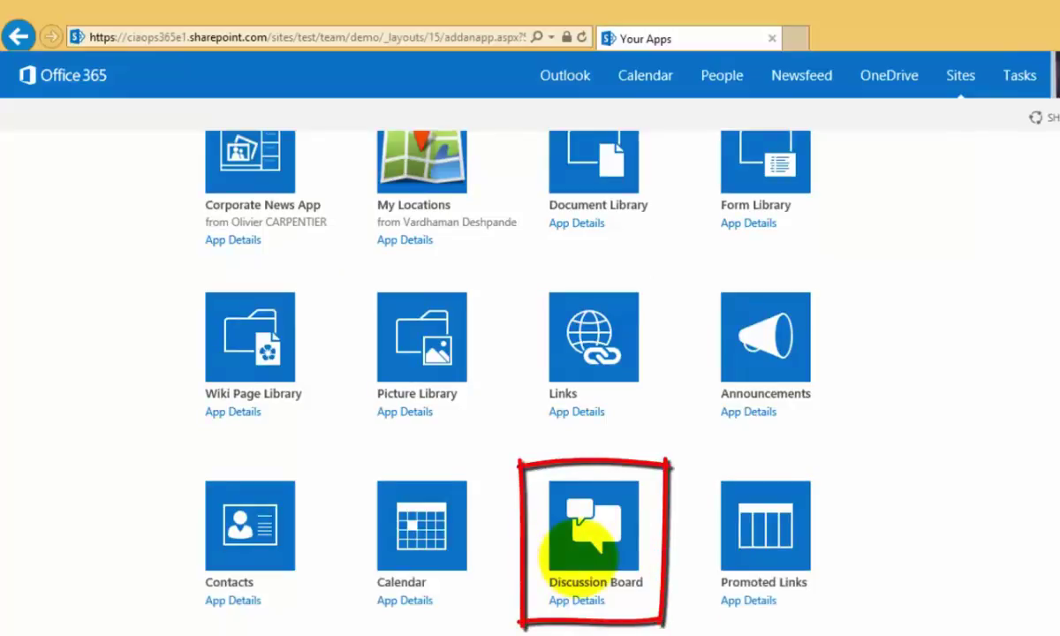
pyautogui.click(579, 554)
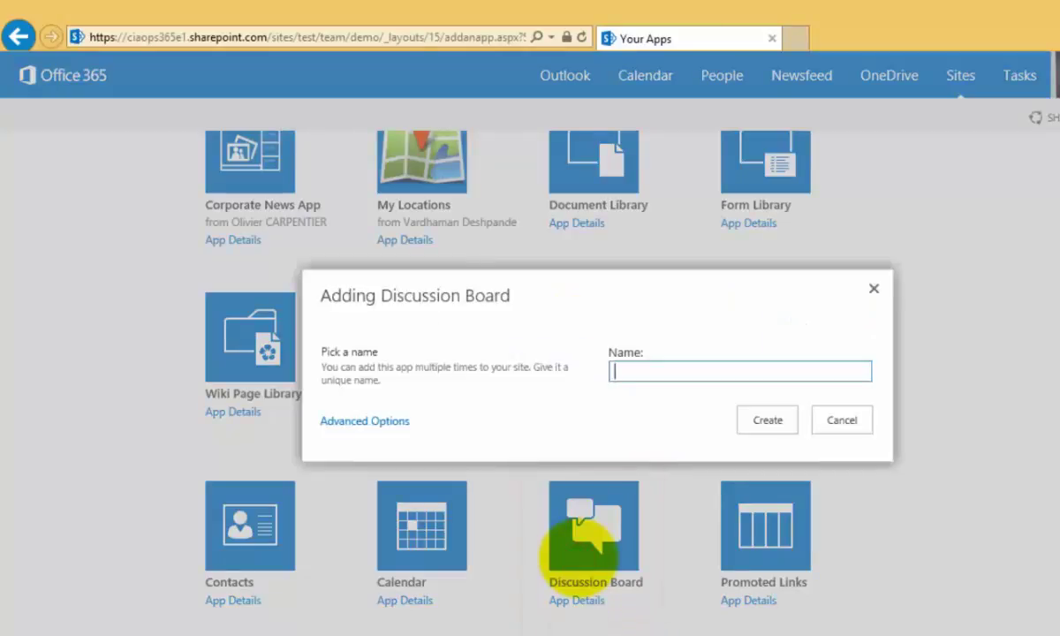
# Name the discussion board "Customer follow up" and create it
pyautogui.write('Customer foll')
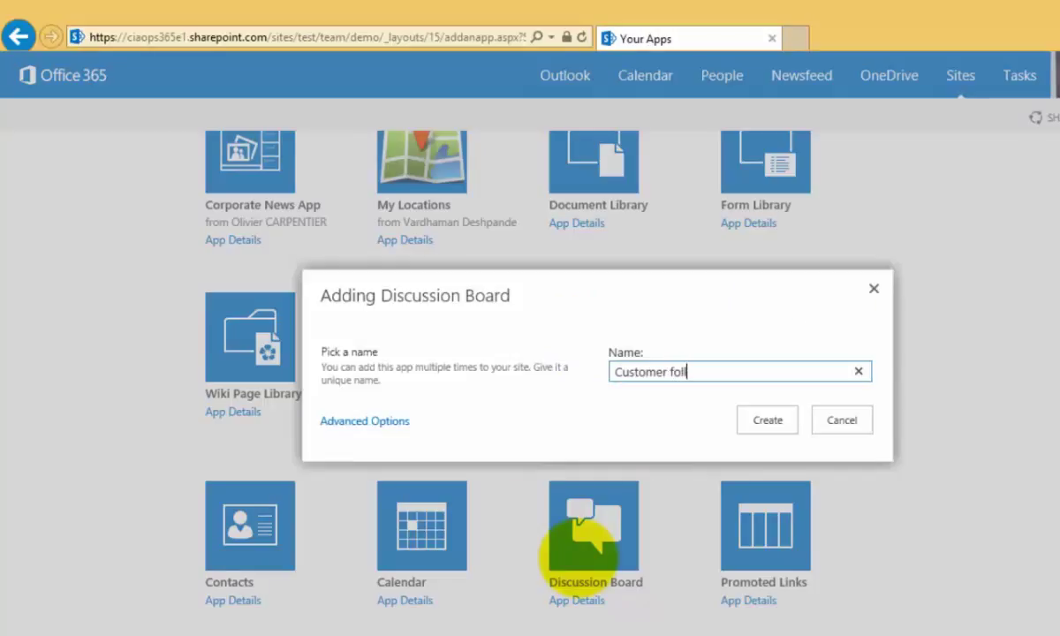
pyautogui.write('ow up')
pyautogui.click(761, 416)
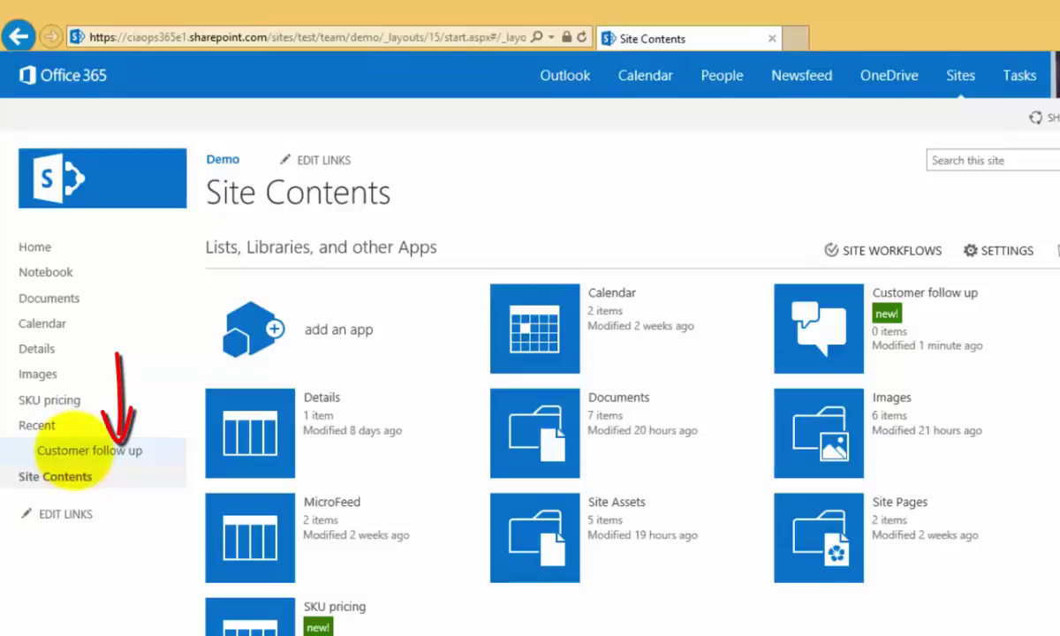
# Draft a discussion in Customer follow up titled "How are we going with Contoso order?", asking in the body for order information, and flag it as a question
pyautogui.click(71, 449)
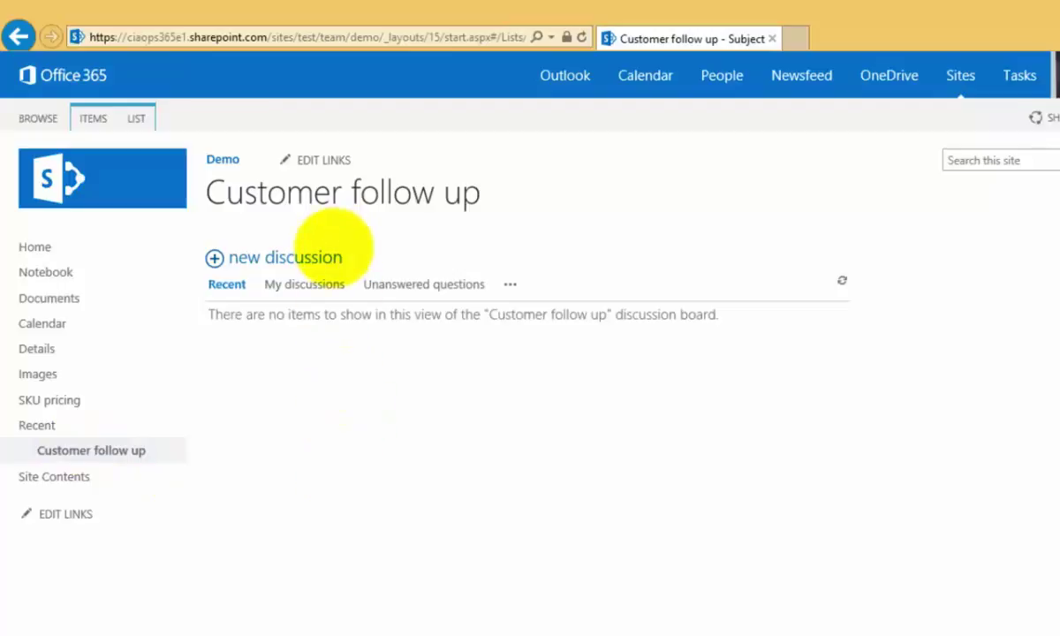
pyautogui.click(299, 251)
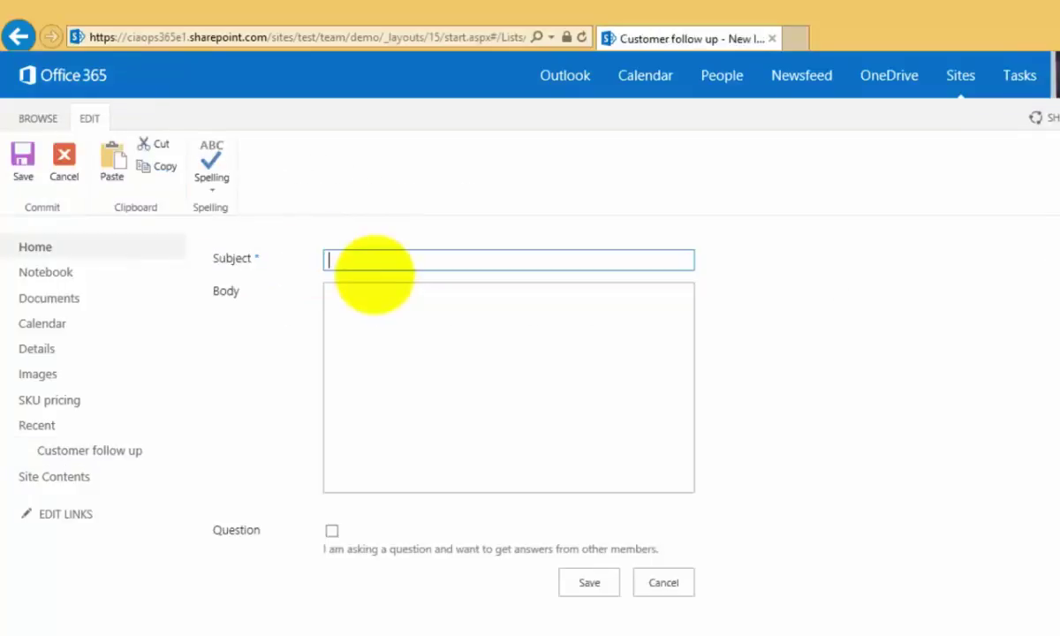
pyautogui.write('Ask')
pyautogui.press('BackSpace')
pyautogui.press('BackSpace')
pyautogui.press('BackSpace')
pyautogui.press('BackSpace')
pyautogui.write('How are we going ')
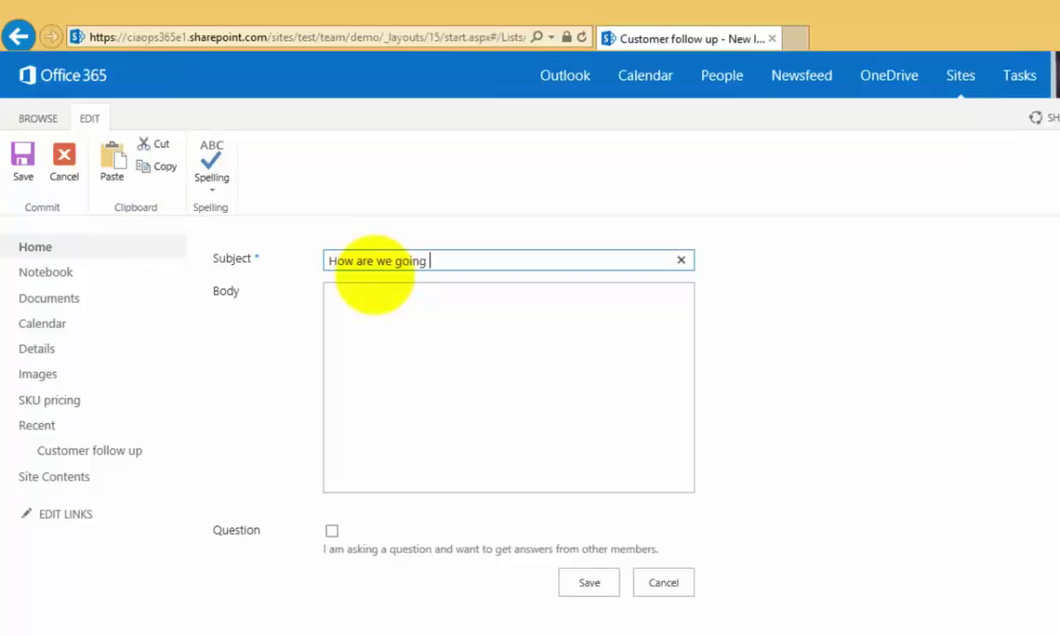
pyautogui.write('with Contoso or')
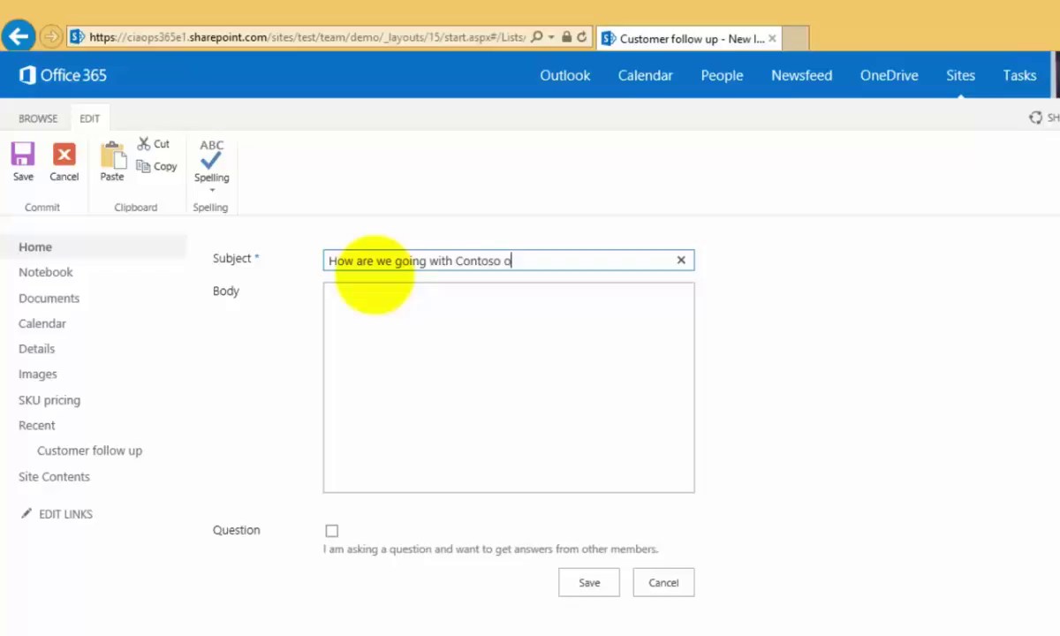
pyautogui.write('edr?')
pyautogui.press('BackSpace')
pyautogui.press('BackSpace')
pyautogui.press('BackSpace')
pyautogui.press('BackSpace')
pyautogui.write('der?')
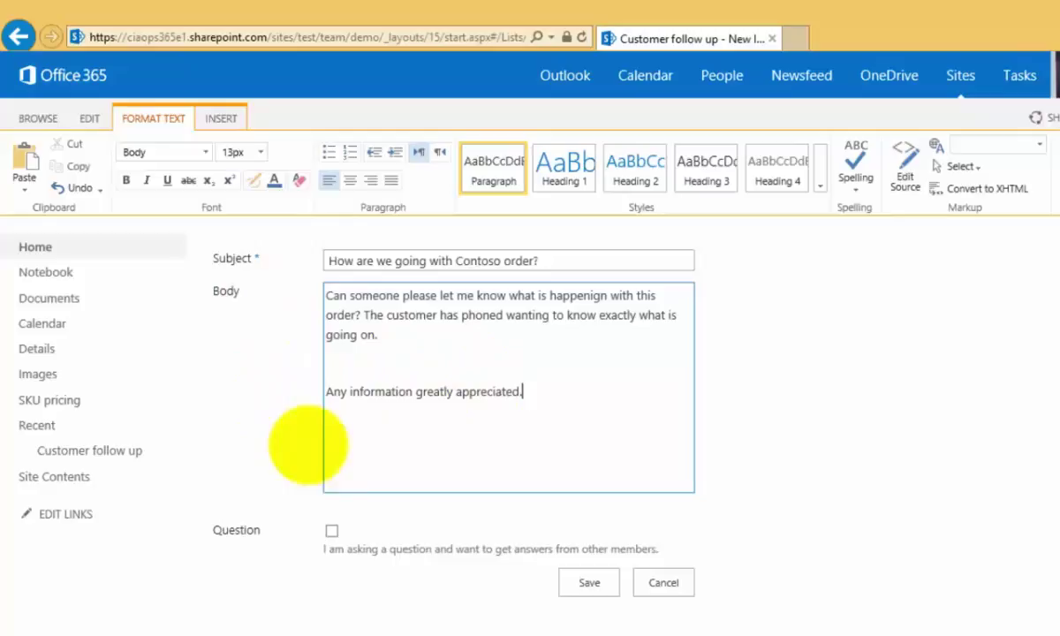
pyautogui.click(332, 532)
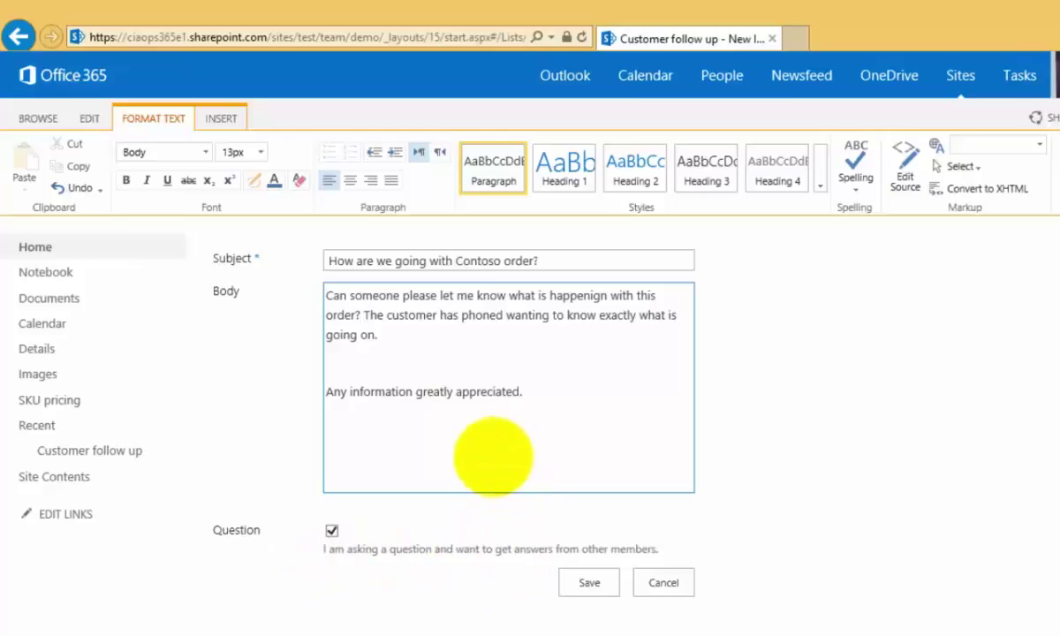
# Format the body's closing line "Any information greatly appreciated." in bold orange and save the discussion
pyautogui.click(522, 391)
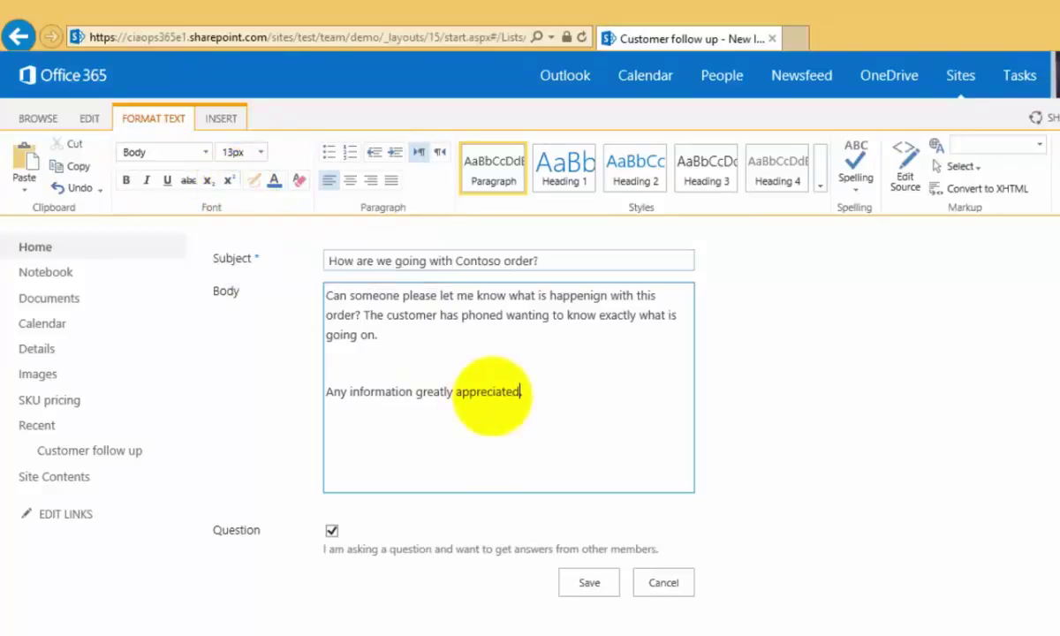
pyautogui.moveTo(523, 392); pyautogui.dragTo(305, 391)
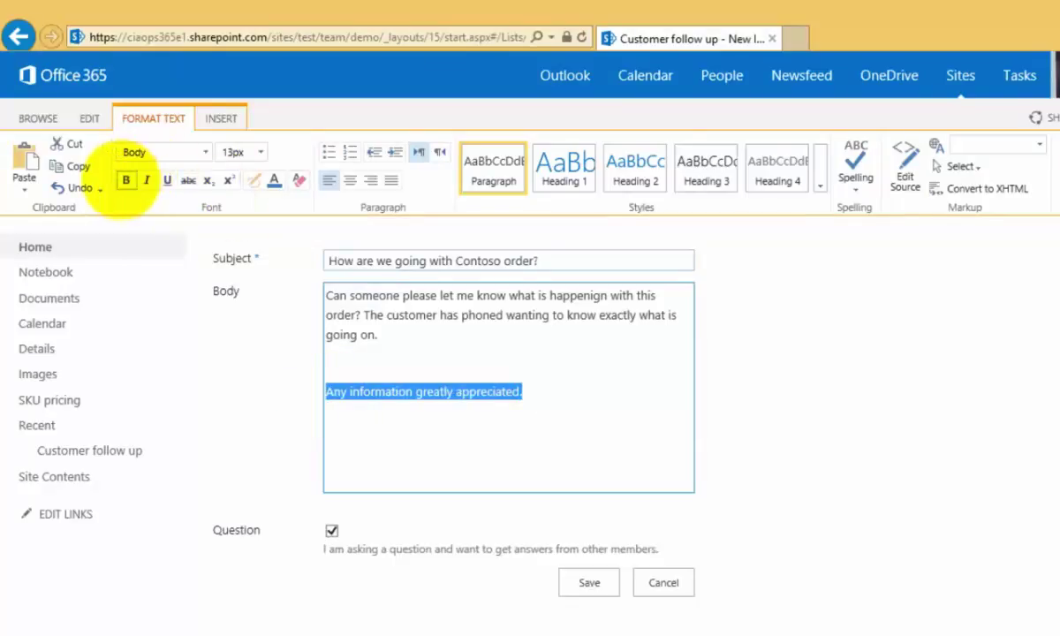
pyautogui.click(126, 180)
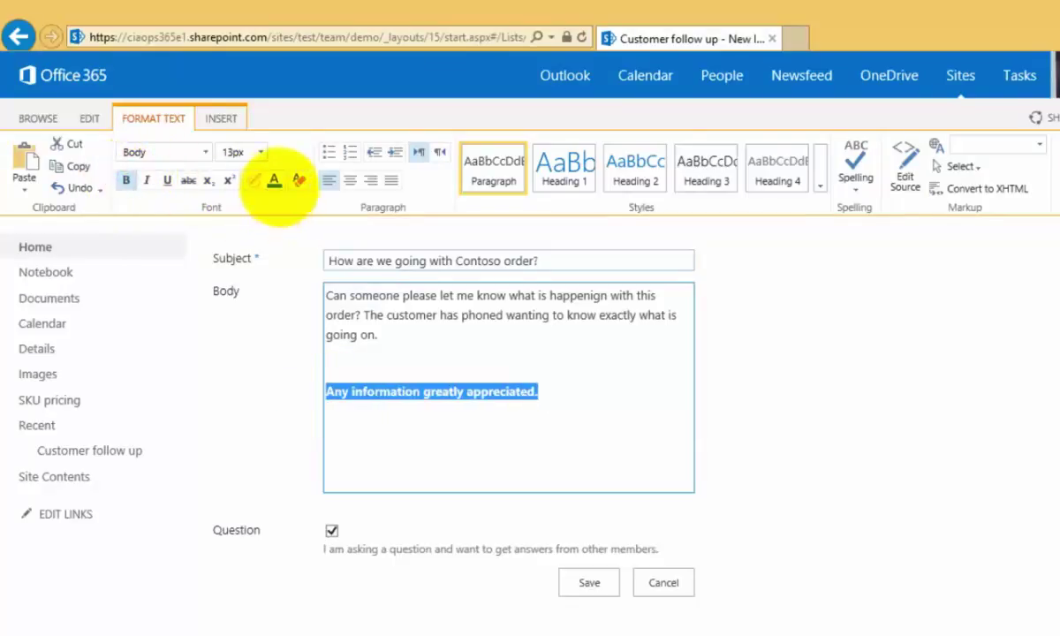
pyautogui.click(275, 181)
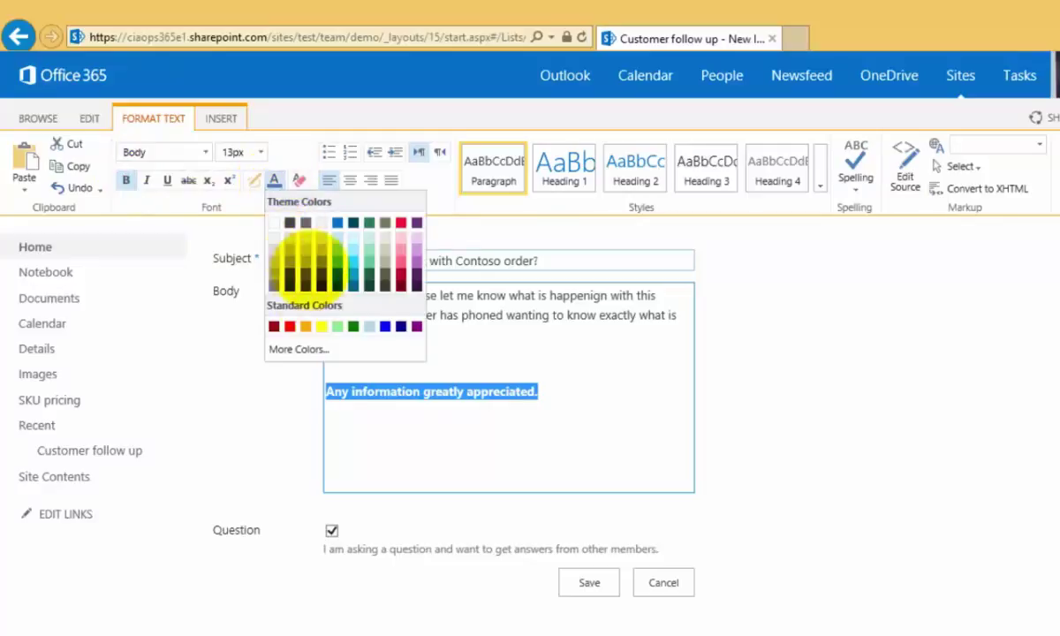
pyautogui.click(305, 327)
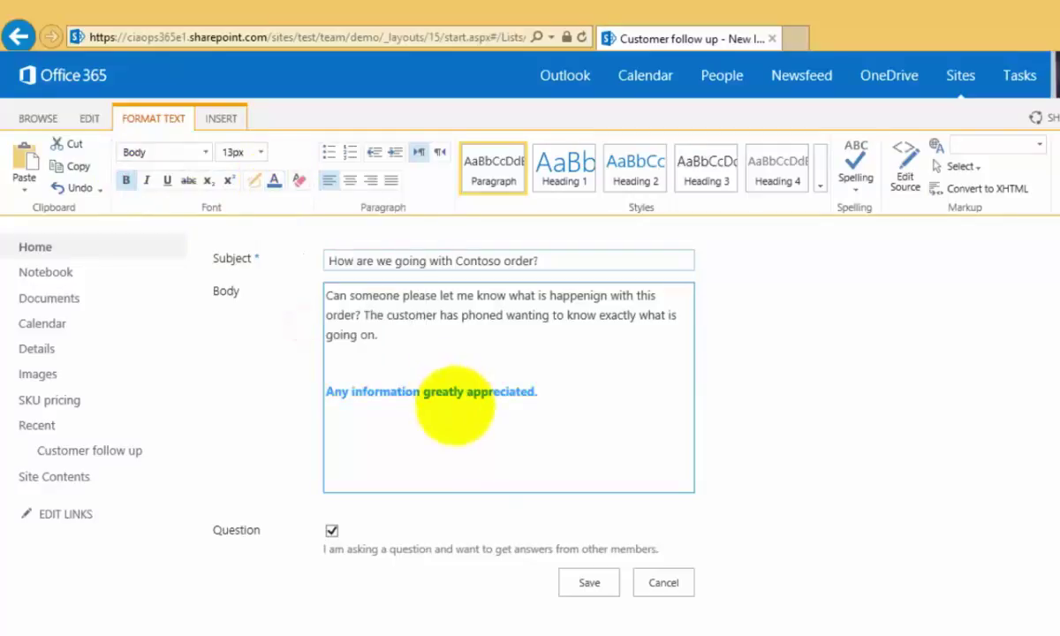
pyautogui.click(461, 427)
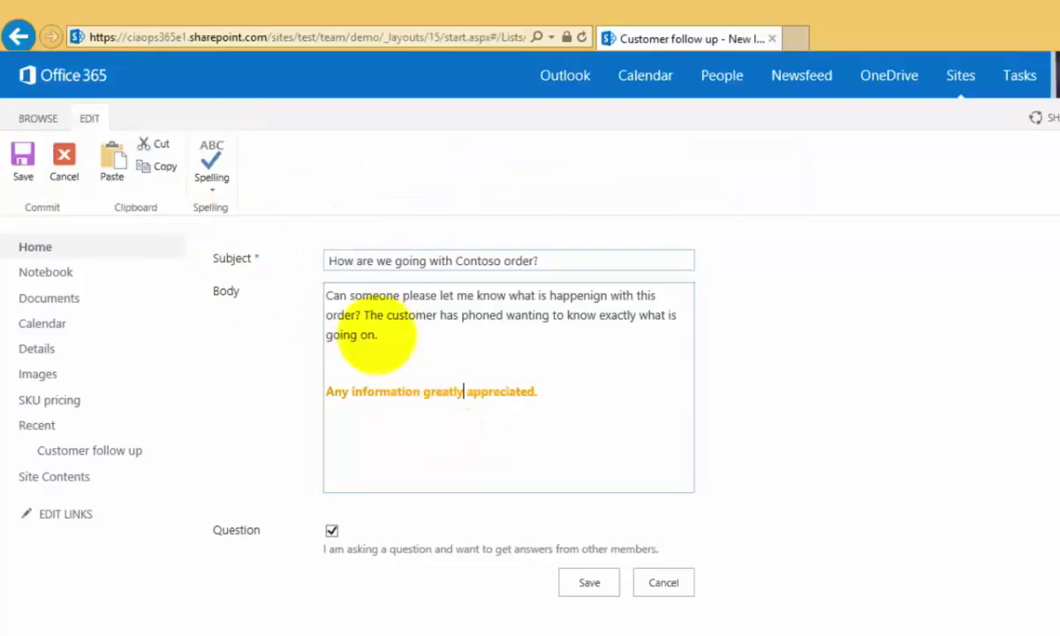
pyautogui.click(414, 315)
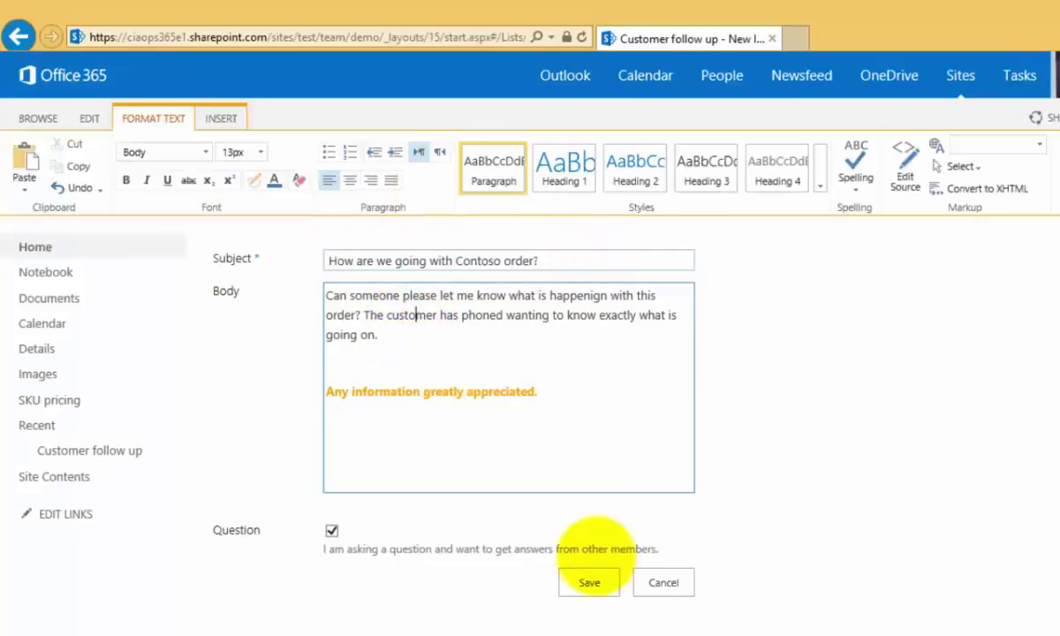
pyautogui.click(589, 583)
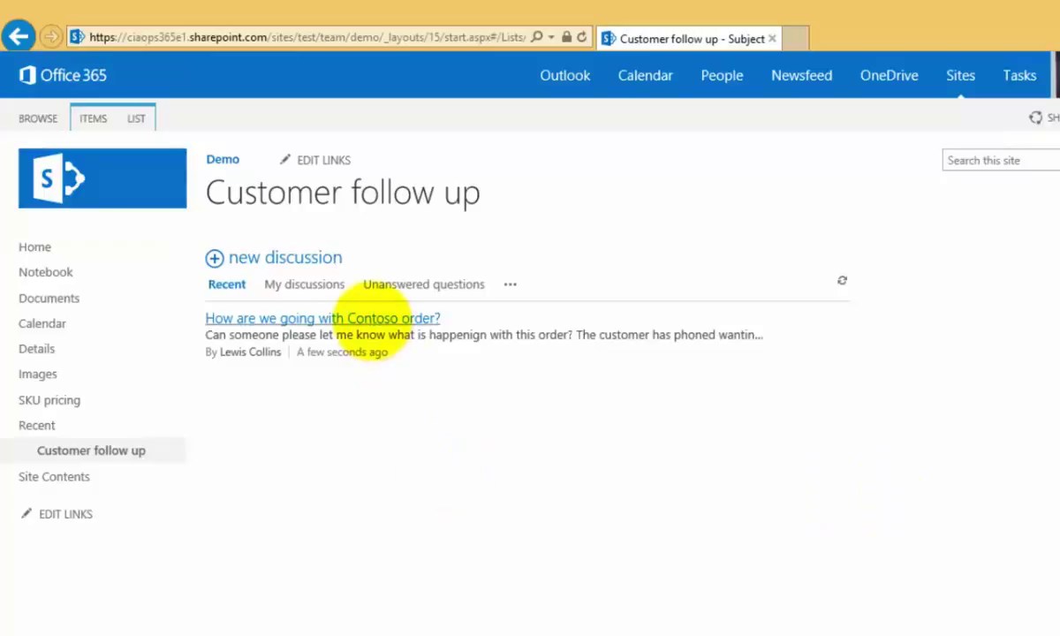
# Open the Contoso order discussion and review the delivery and change-type options for a new alert on it
pyautogui.click(371, 317)
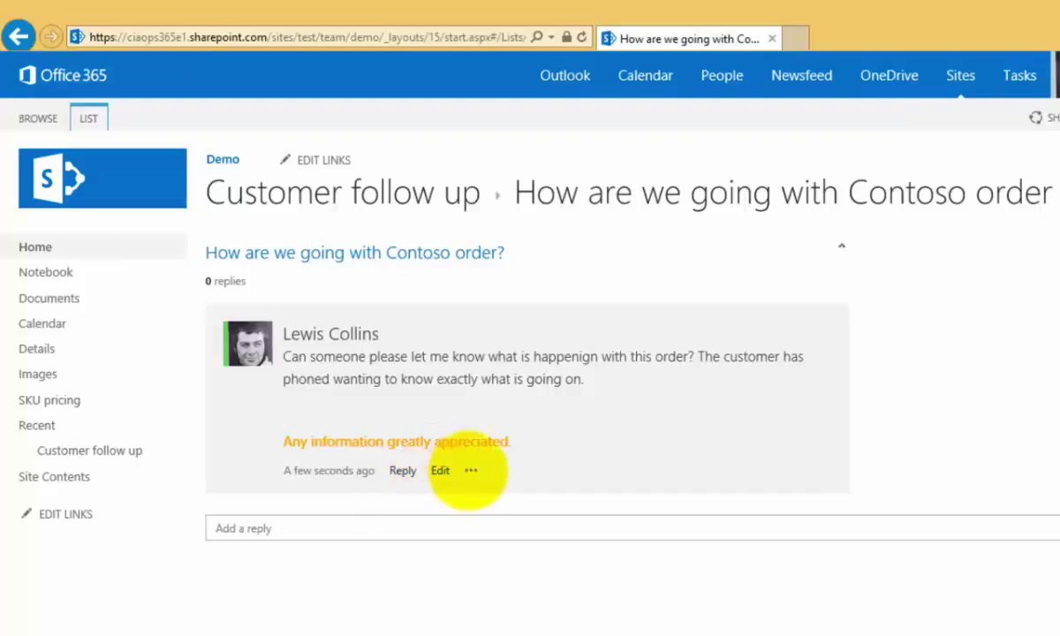
pyautogui.click(469, 471)
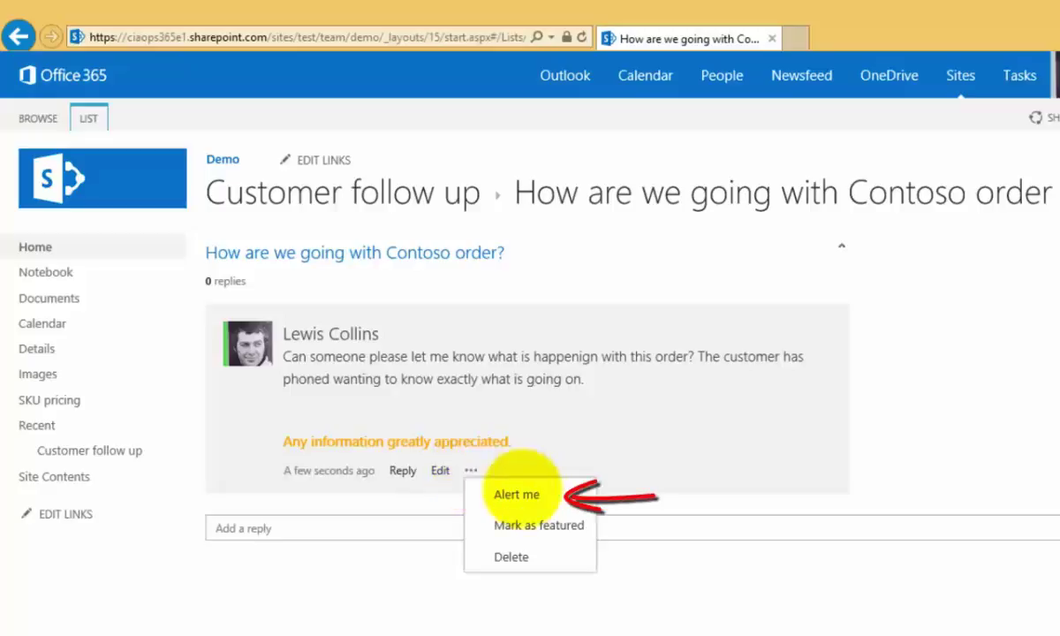
pyautogui.click(524, 494)
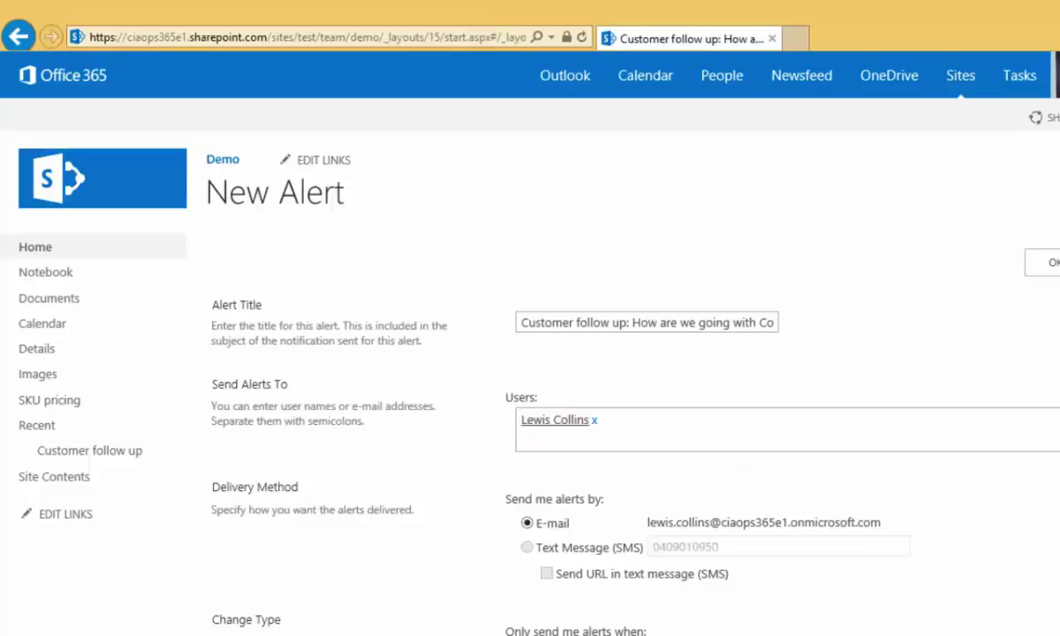
pyautogui.scroll(-1, 618, 398)
pyautogui.scroll(-2, 618, 398)
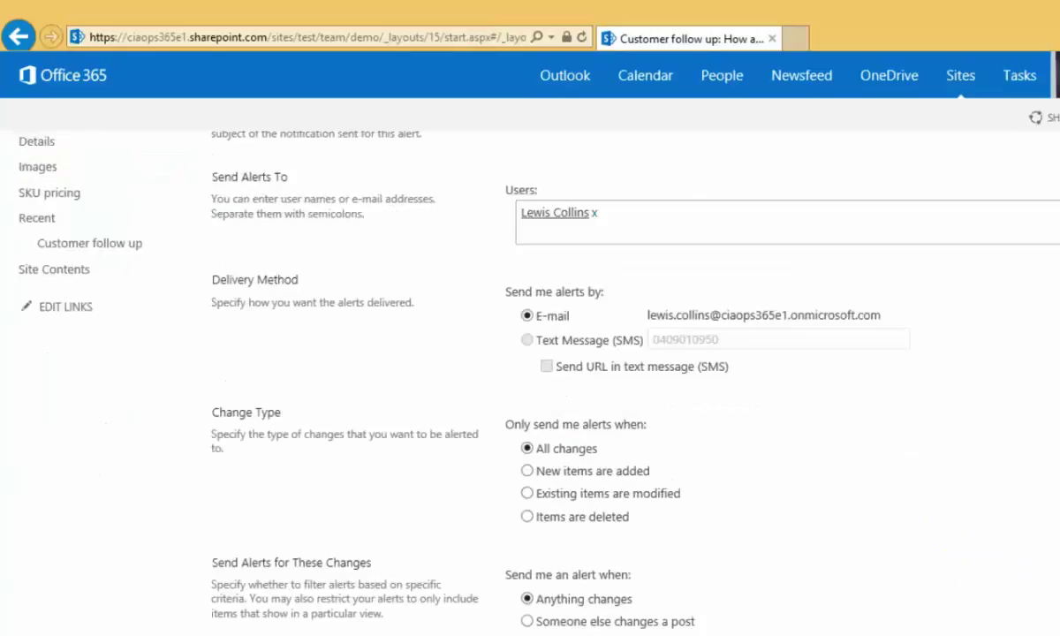
pyautogui.scroll(3, 619, 398)
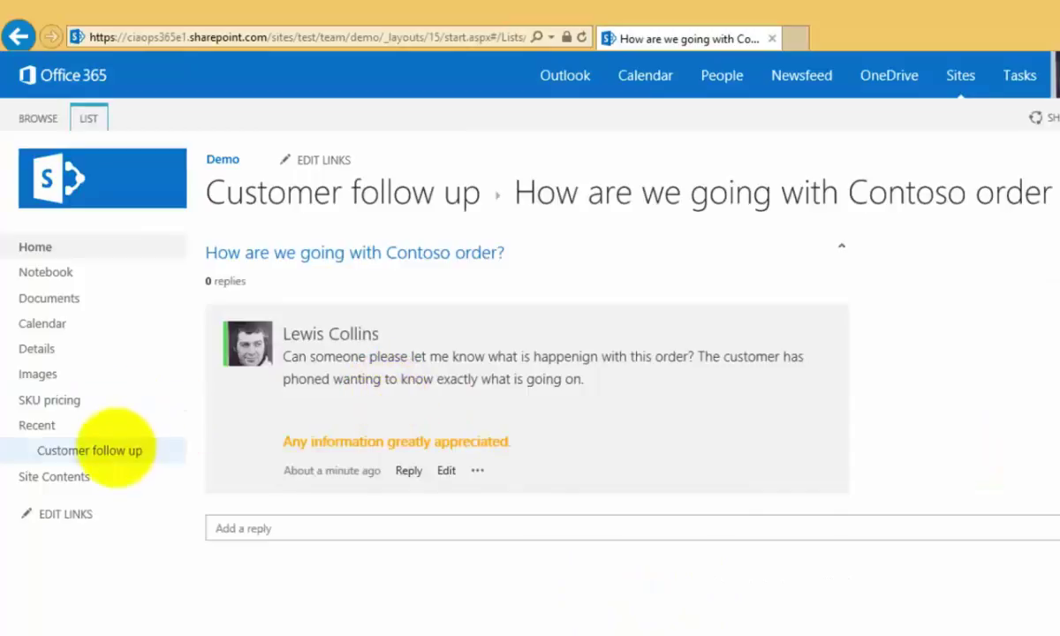
# Reopen the Contoso order discussion from the Customer follow up board and post the reply "Thanks"
pyautogui.click(113, 447)
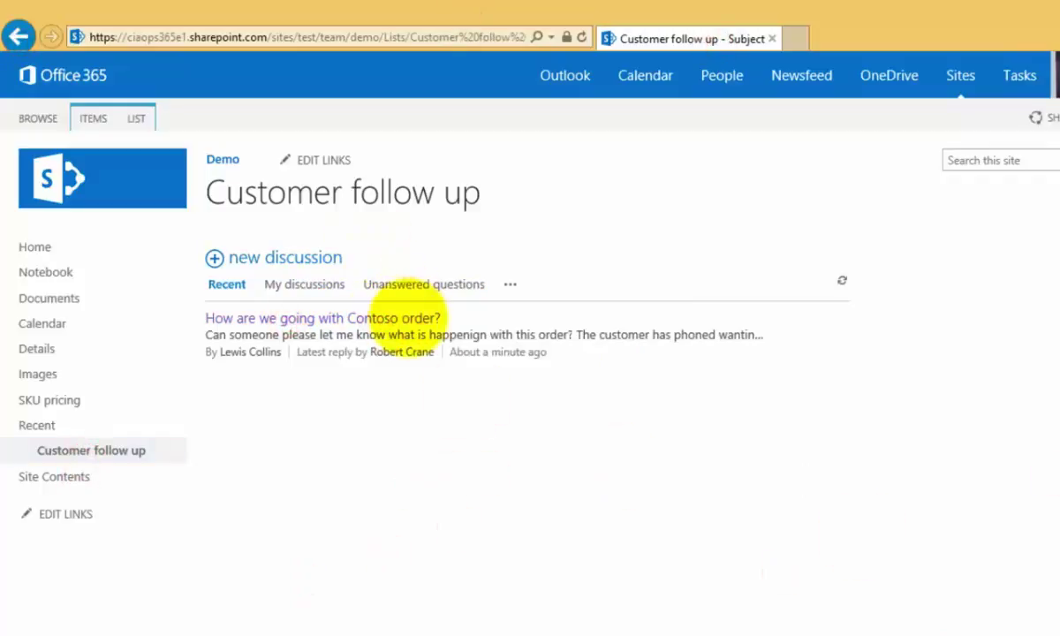
pyautogui.click(324, 320)
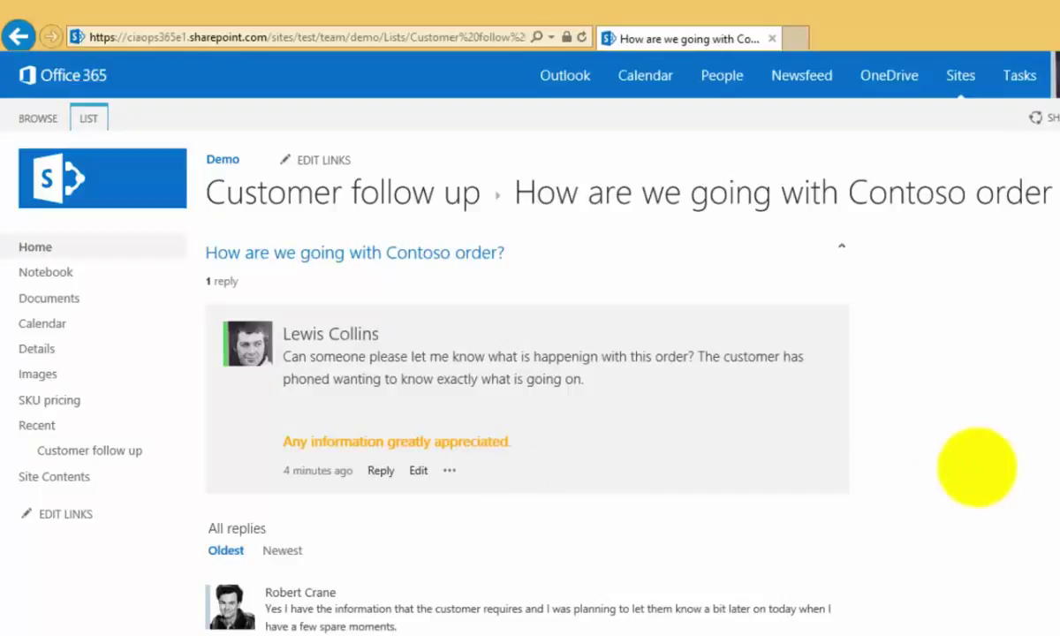
pyautogui.scroll(-3, 530, 371)
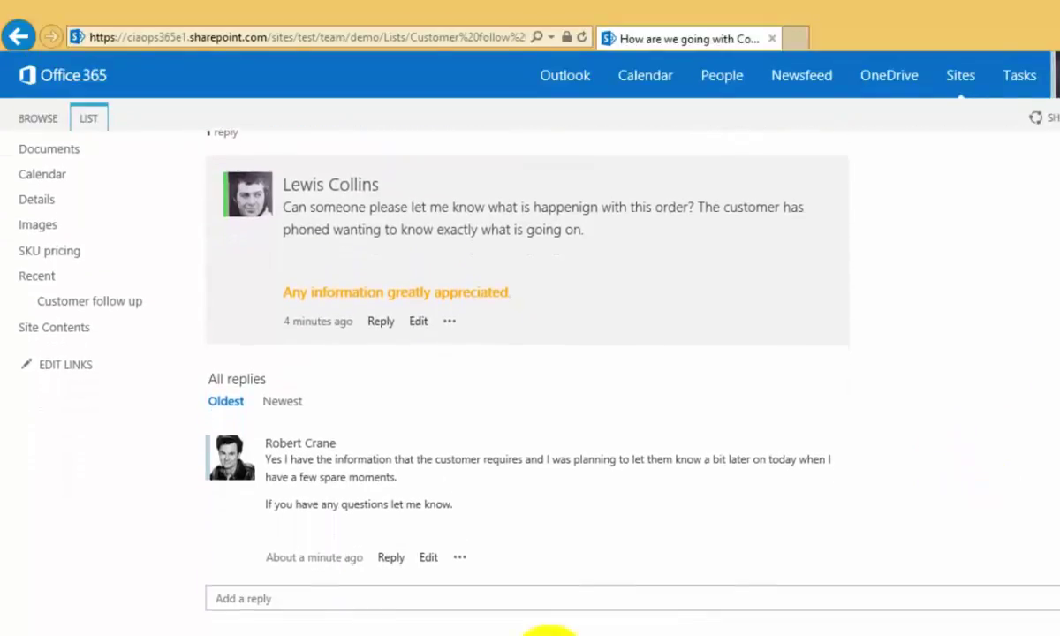
pyautogui.click(444, 599)
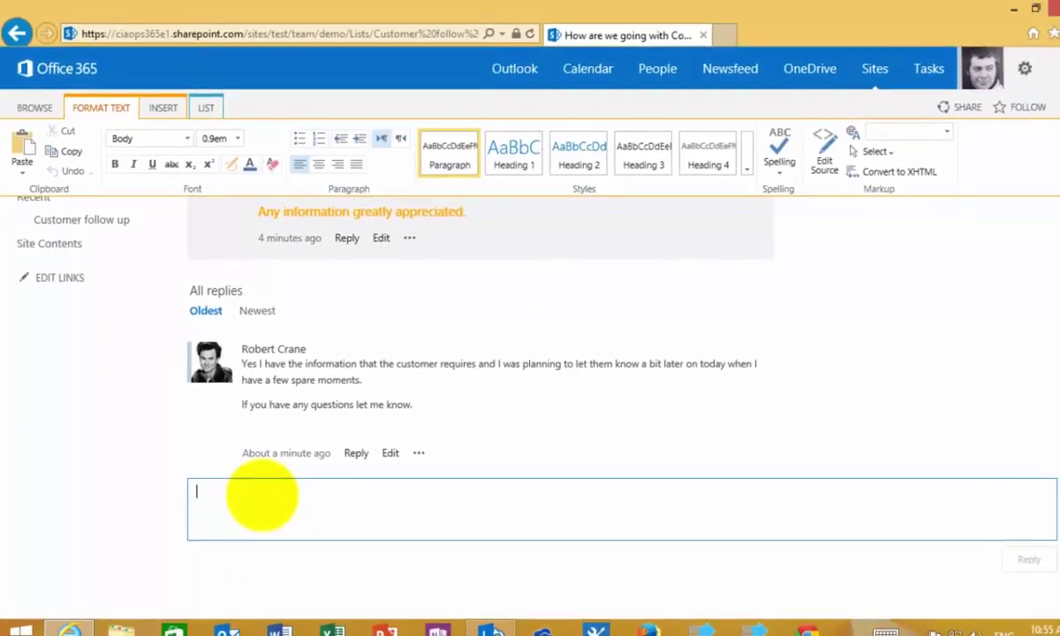
pyautogui.write('Thanks')
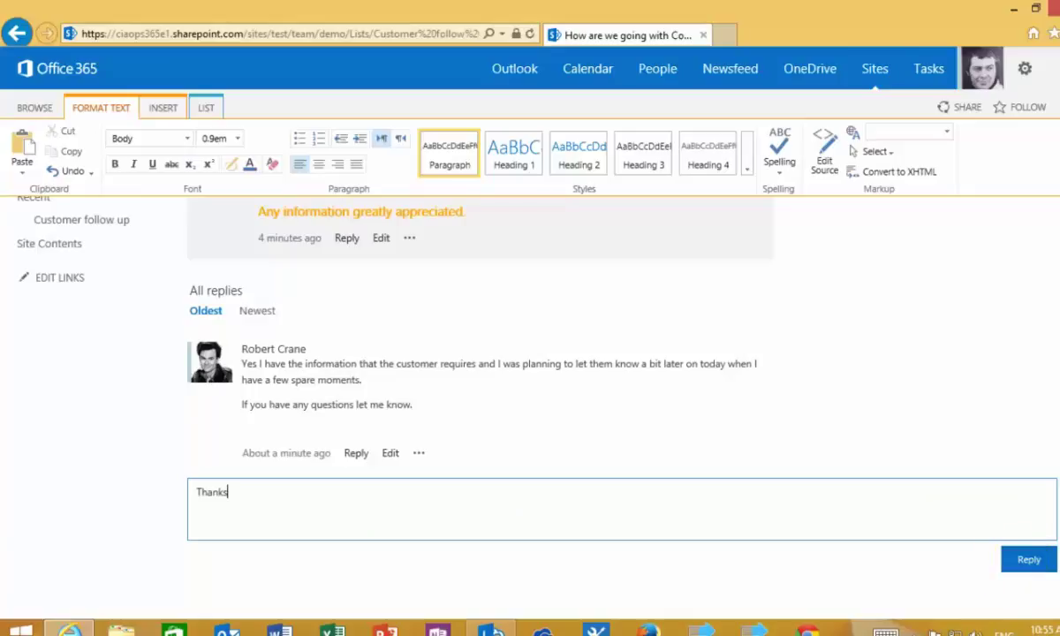
pyautogui.click(1023, 561)
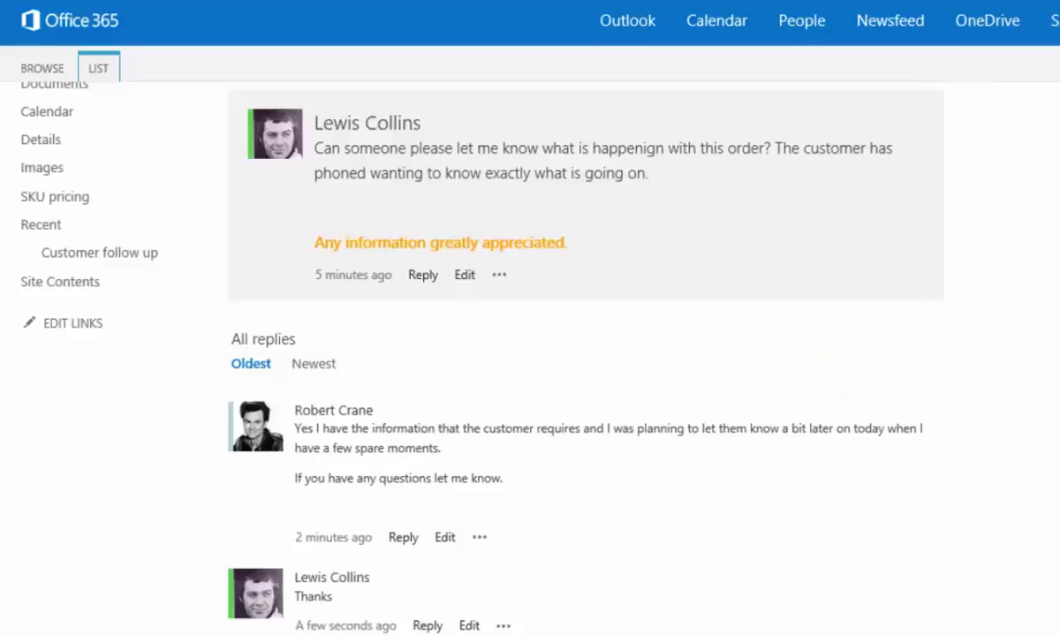
# Mark the colleague's reply about having the customer's information as the best reply
pyautogui.scroll(1, 870, 363)
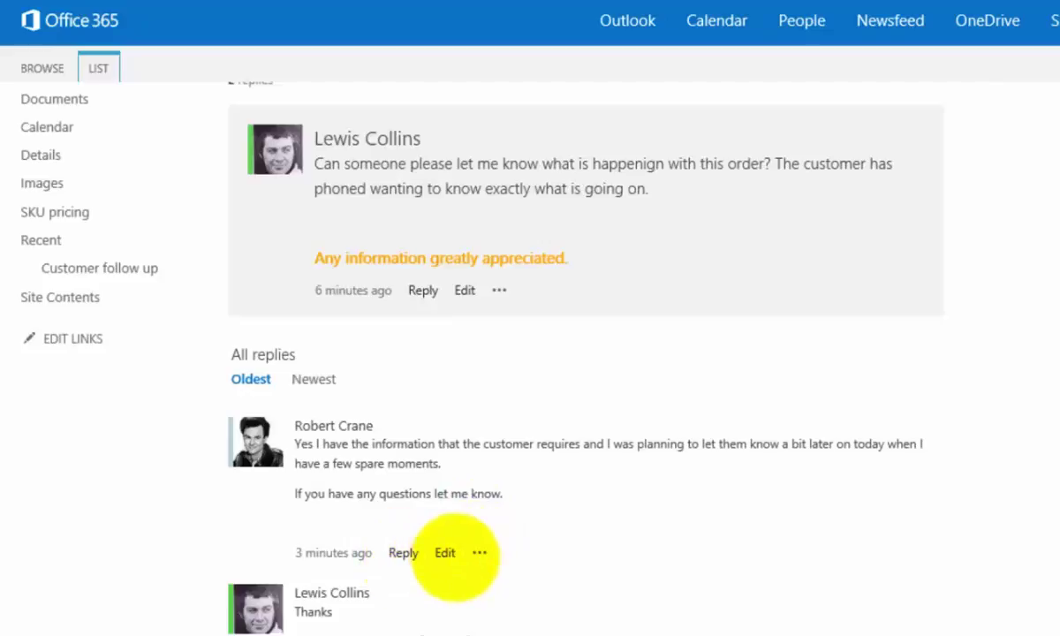
pyautogui.click(480, 553)
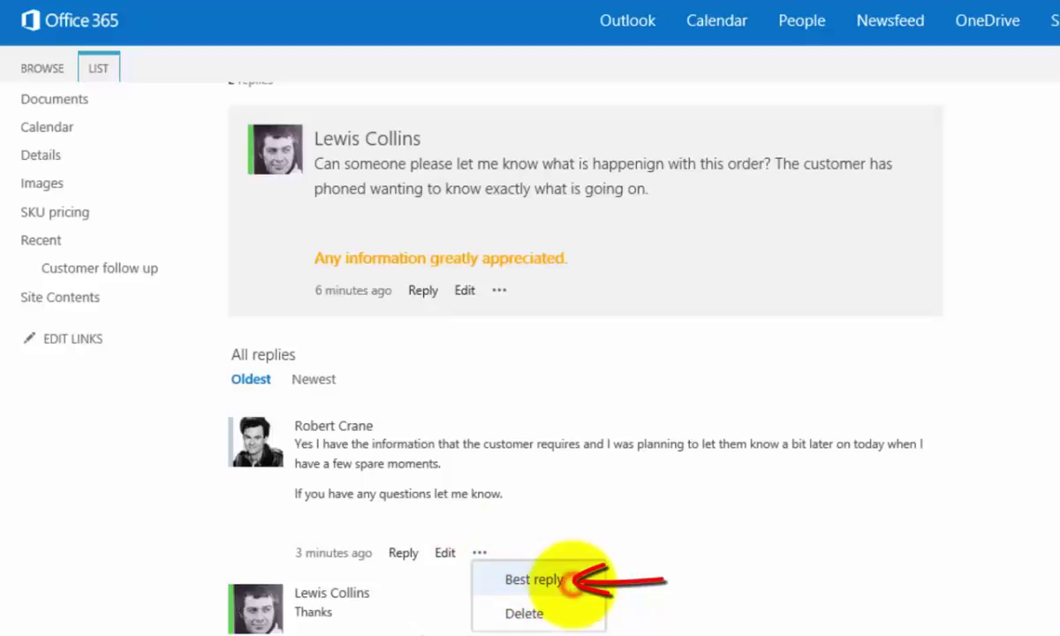
pyautogui.click(569, 581)
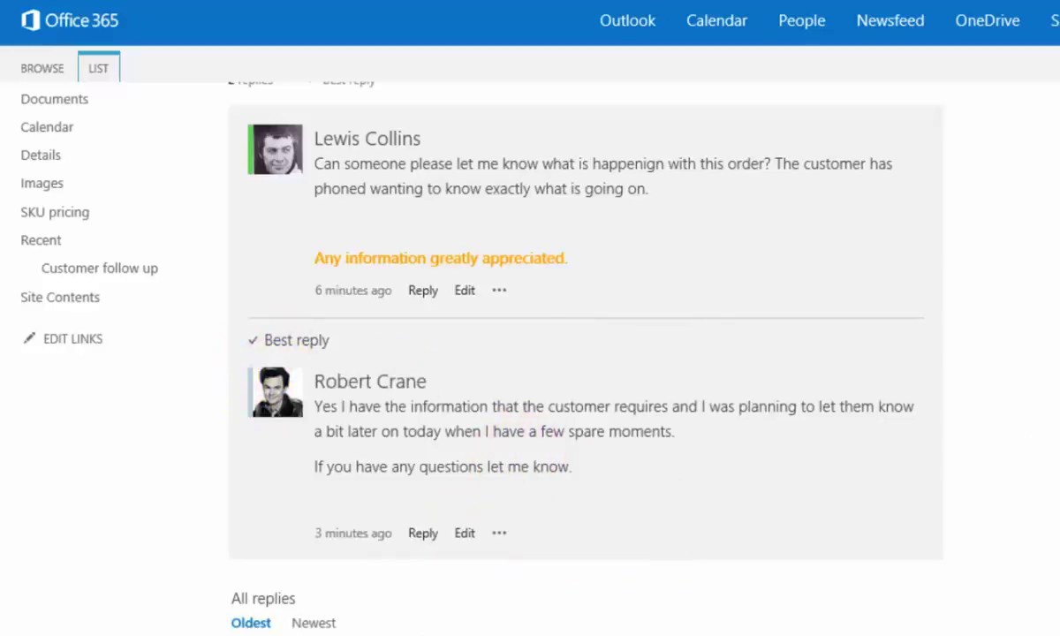
# Return to the Customer follow up board and open the Contoso order discussion from its list
pyautogui.click(132, 268)
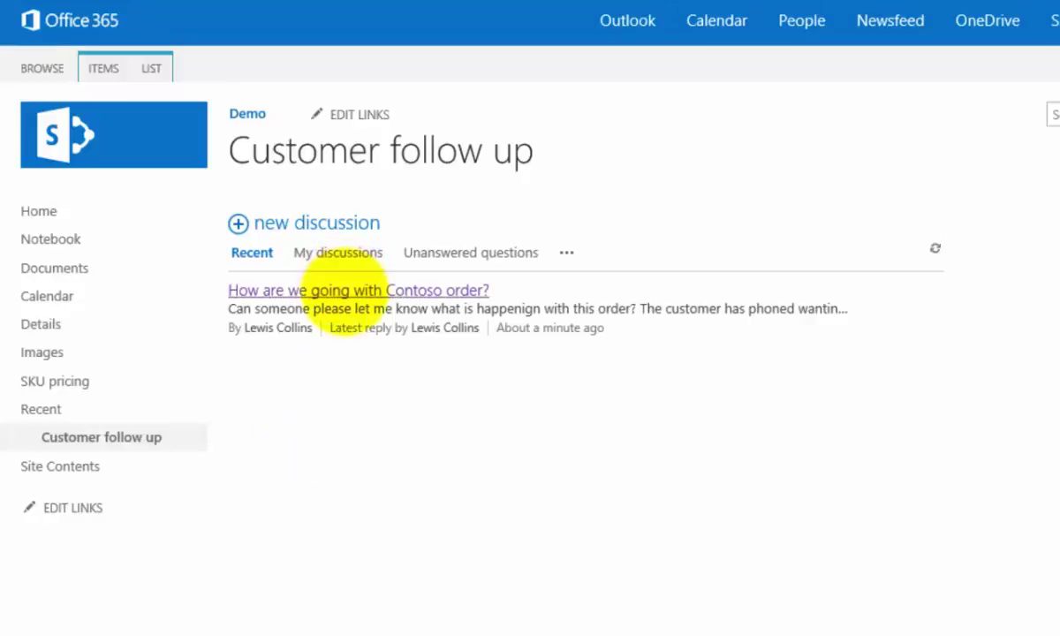
pyautogui.click(344, 288)
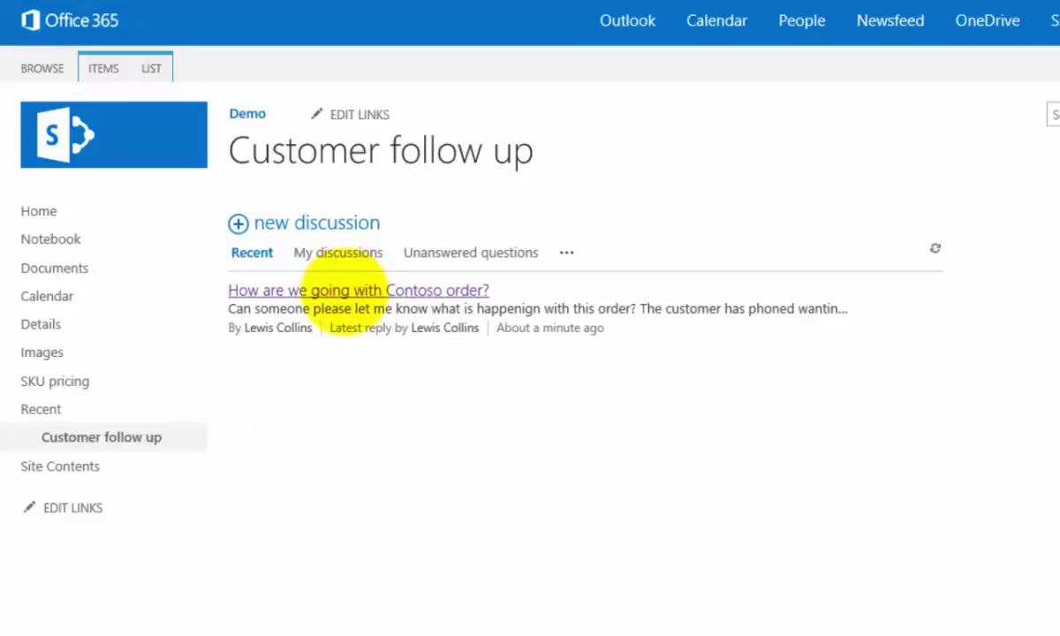